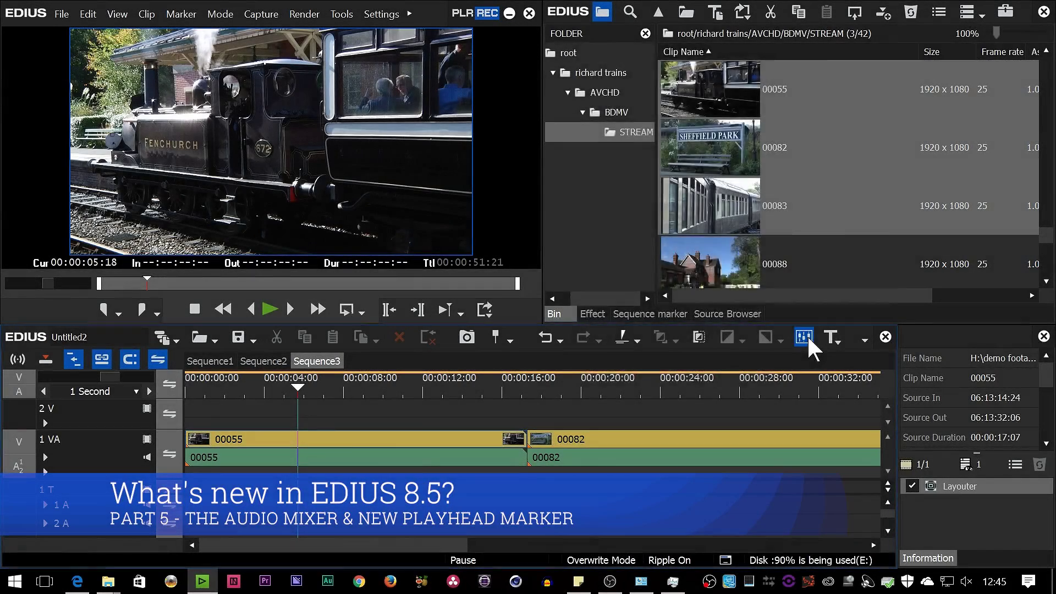
Open the Audio Mixer, expand track 1 VA, and select clip 00055 at 00:00:09:18.
{"action": "left_click", "coordinate": [803, 336]}
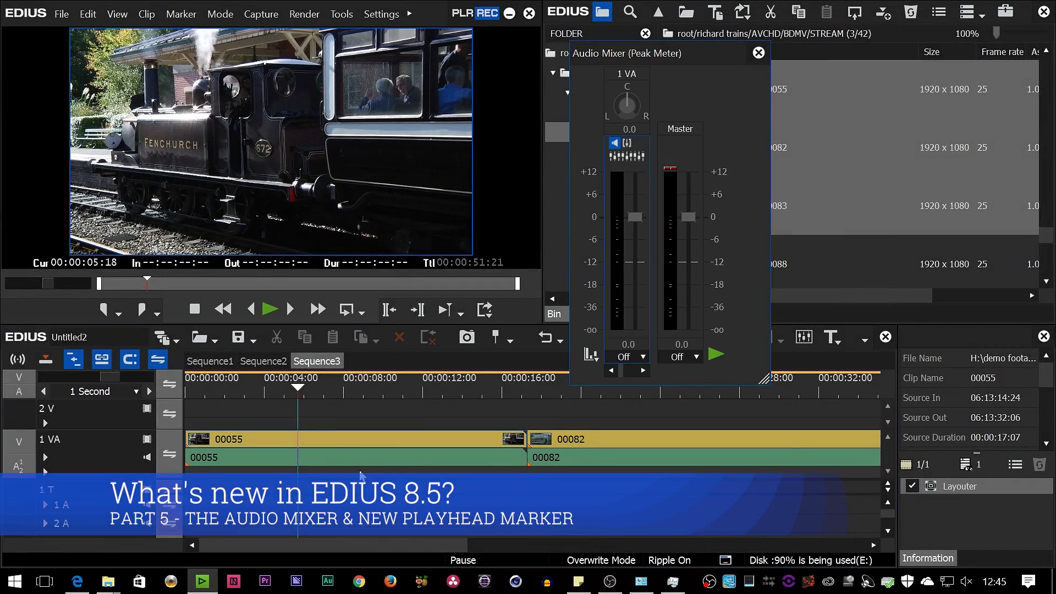
{"action": "left_click", "coordinate": [45, 457]}
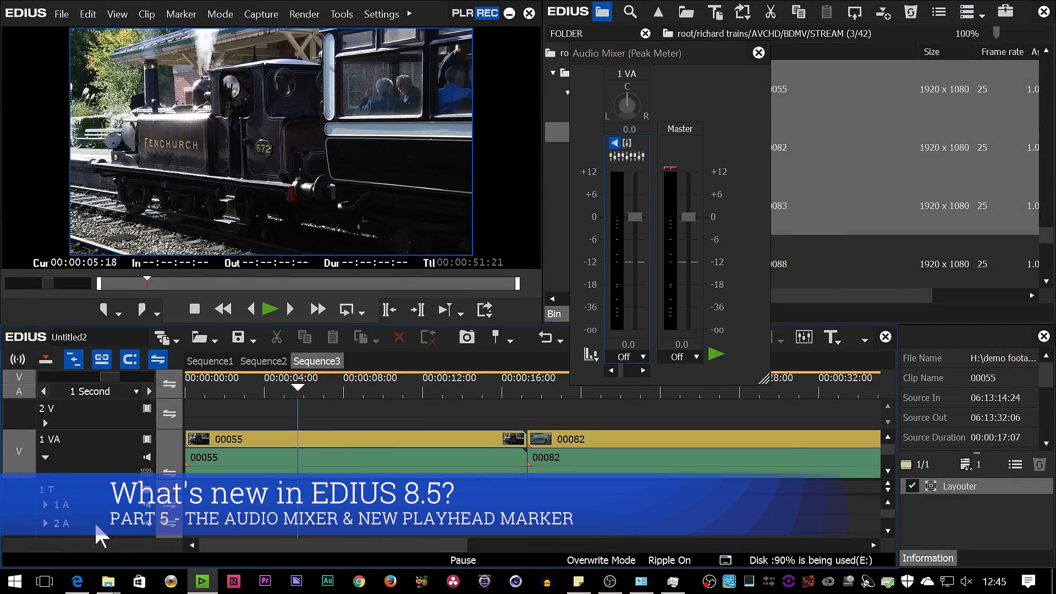
{"action": "left_click_drag", "start_coordinate": [398, 391], "coordinate": [379, 392]}
{"action": "left_click", "coordinate": [411, 447]}
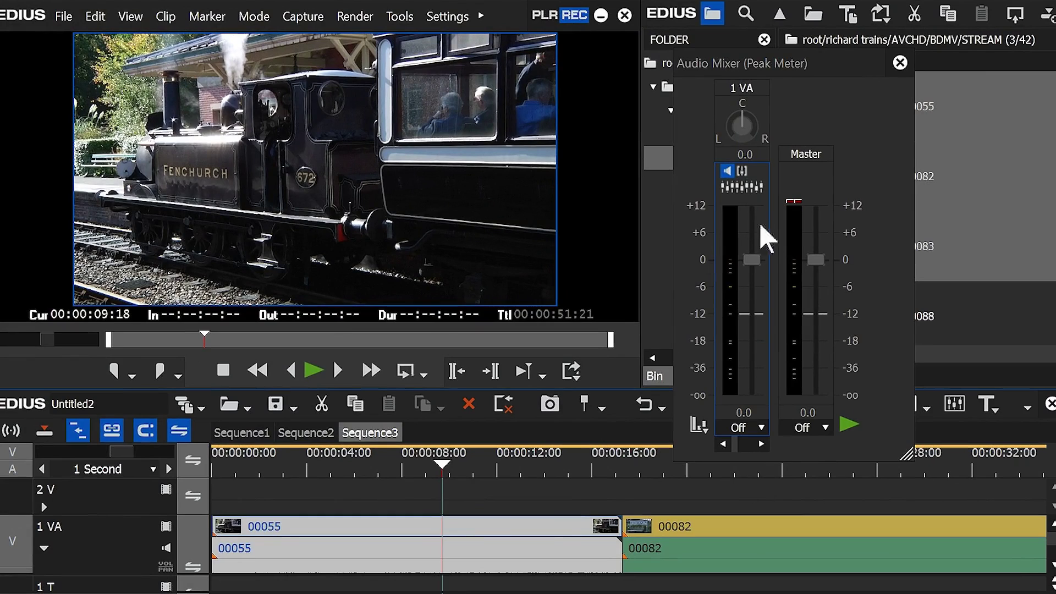
Set the 1 VA mixer strip to Clip mode with volume -1.2 and pan L 16.2.
{"action": "left_click", "coordinate": [760, 428]}
{"action": "left_click", "coordinate": [754, 475]}
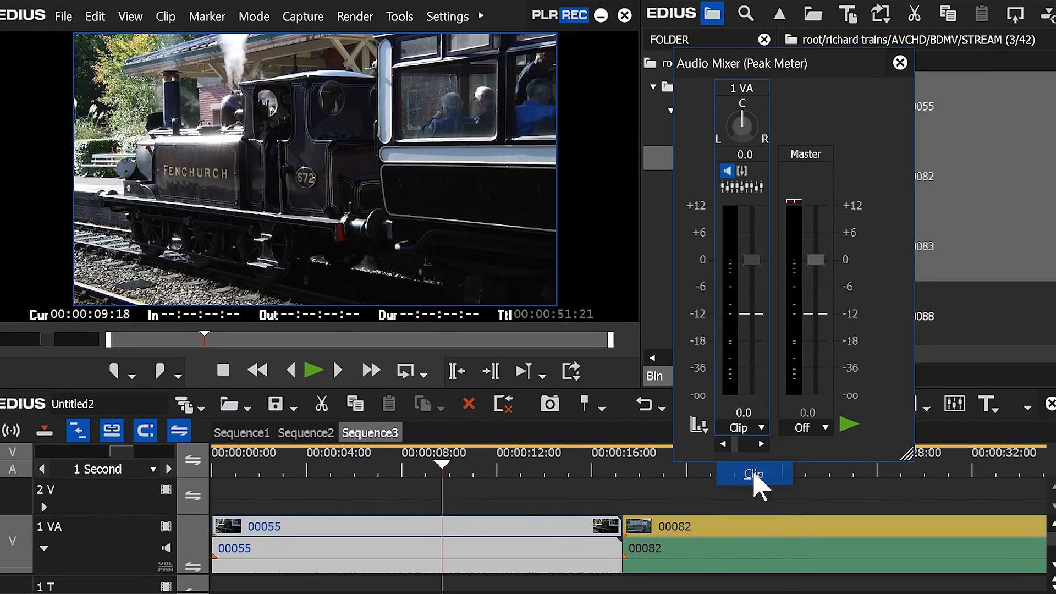
{"action": "mouse_move", "coordinate": [752, 260]}
{"action": "left_mouse_down"}
{"action": "mouse_move", "coordinate": [752, 284]}
{"action": "mouse_move", "coordinate": [752, 255]}
{"action": "mouse_move", "coordinate": [753, 266]}
{"action": "left_mouse_up"}
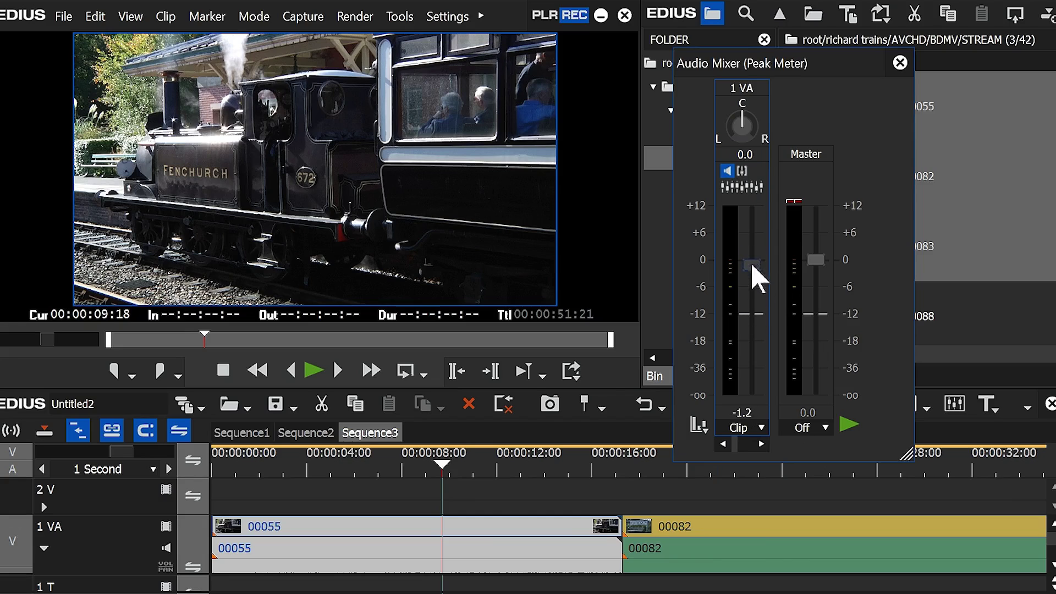
{"action": "left_click_drag", "start_coordinate": [743, 118], "coordinate": [743, 118]}
Swing the 1 VA pan back toward centre, settling at L 1.2.
{"action": "left_click_drag", "start_coordinate": [744, 117], "coordinate": [747, 119]}
{"action": "left_click_drag", "start_coordinate": [745, 122], "coordinate": [746, 118]}
Enter 0 in the 1 VA pan and volume fields, committing a volume of 0.0.
{"action": "double_click", "coordinate": [739, 155]}
{"action": "type", "text": "0"}
{"action": "double_click", "coordinate": [742, 413]}
{"action": "type", "text": "0"}
{"action": "key", "text": "Return"}
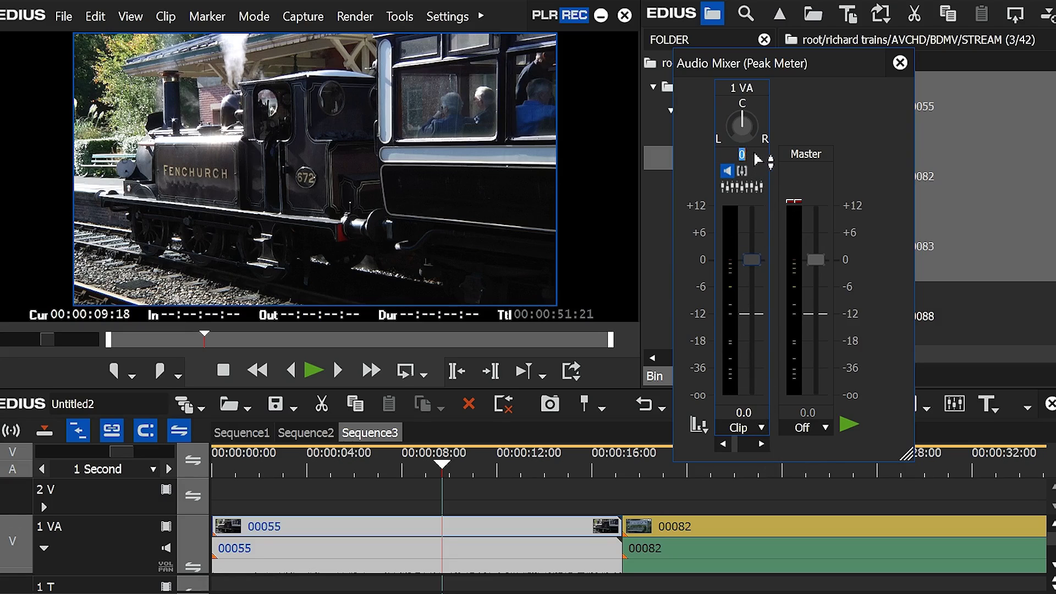
Reset the 1 VA pan value to 0 at centre.
{"action": "left_click_drag", "start_coordinate": [744, 155], "coordinate": [763, 230]}
{"action": "left_click", "coordinate": [744, 155]}
{"action": "type", "text": "0"}
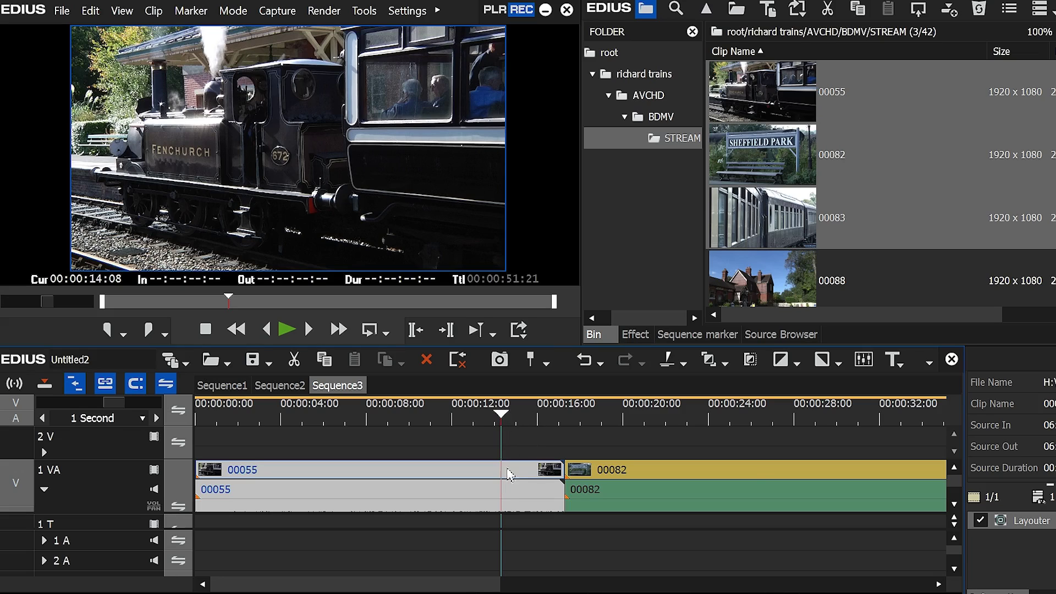
Enable 'Include the Preview Frame in the Out Marker' under Application > Timeline in User Settings.
{"action": "left_click", "coordinate": [408, 10]}
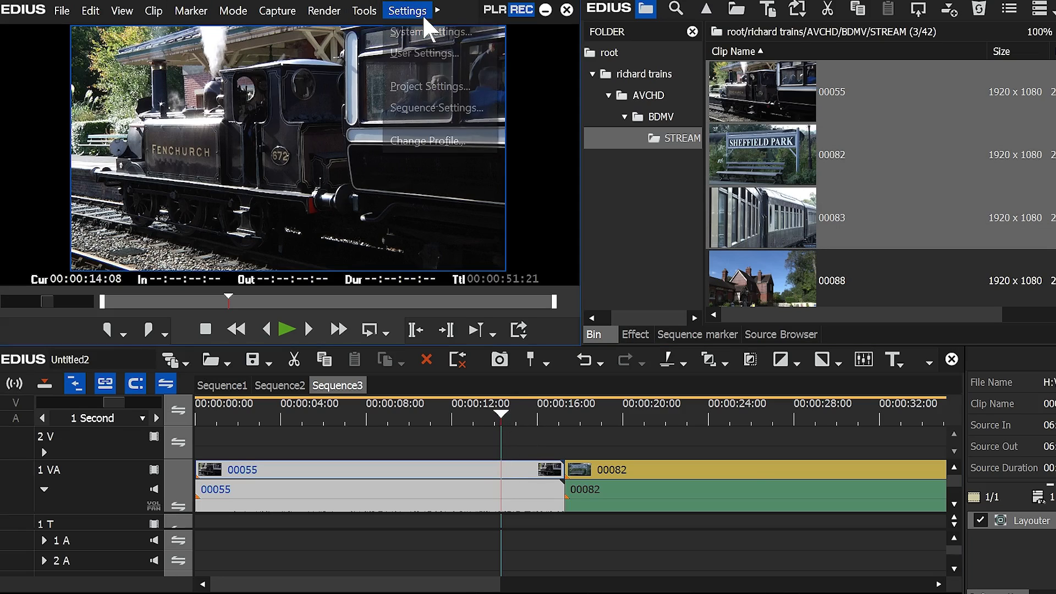
{"action": "left_click", "coordinate": [431, 54]}
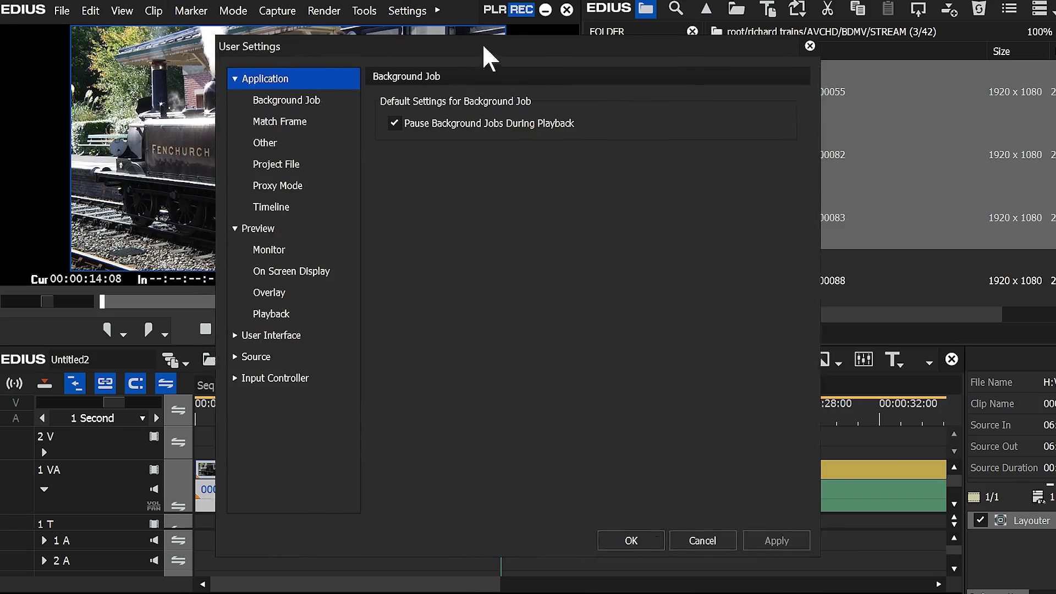
{"action": "left_click_drag", "start_coordinate": [482, 42], "coordinate": [810, 37]}
{"action": "left_click", "coordinate": [624, 205]}
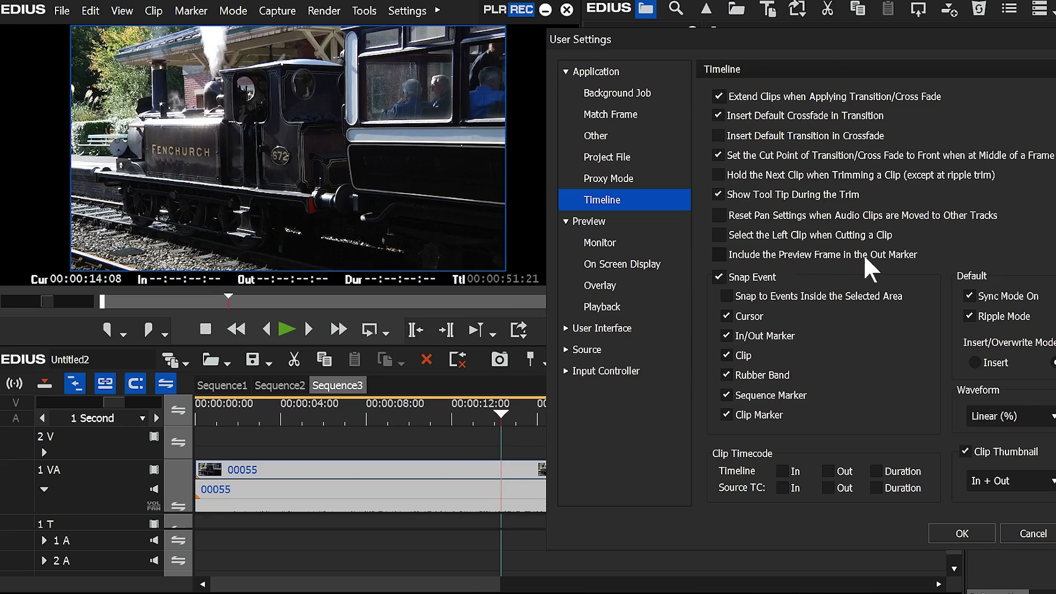
{"action": "left_click", "coordinate": [718, 254]}
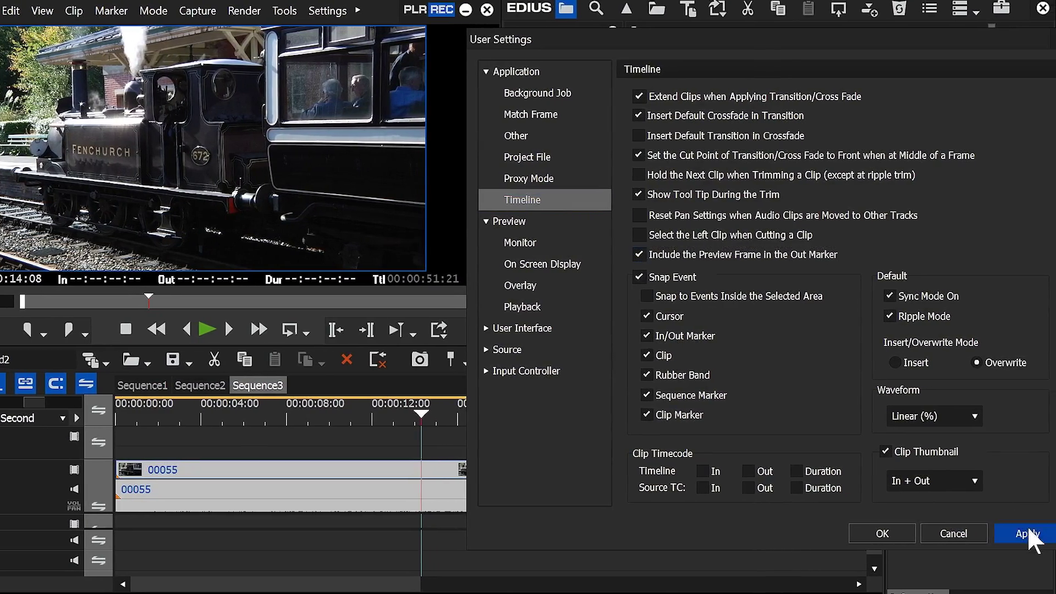
{"action": "left_click", "coordinate": [1028, 535]}
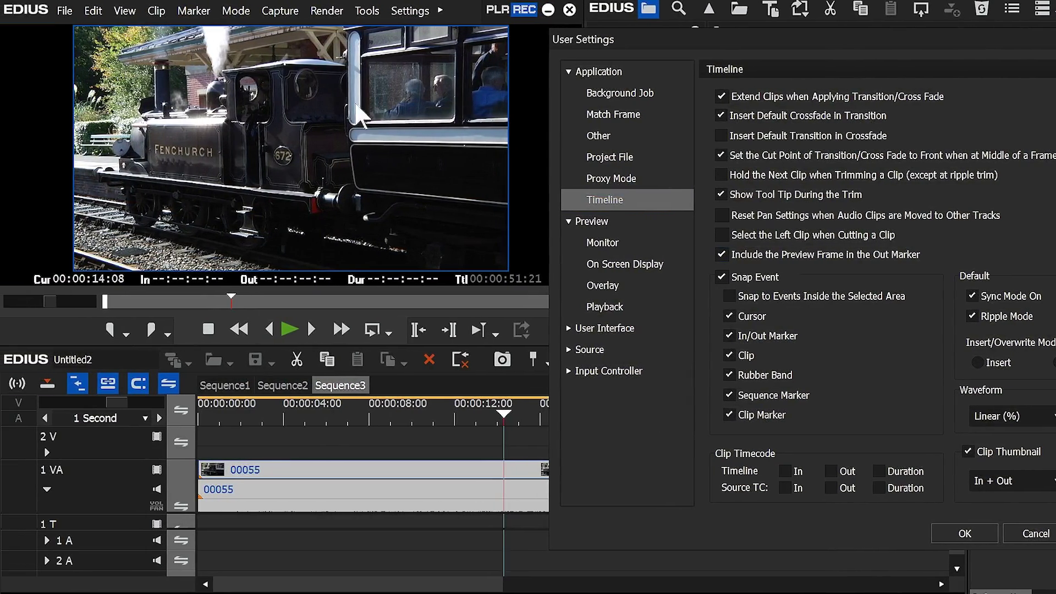
{"action": "left_click", "coordinate": [965, 537]}
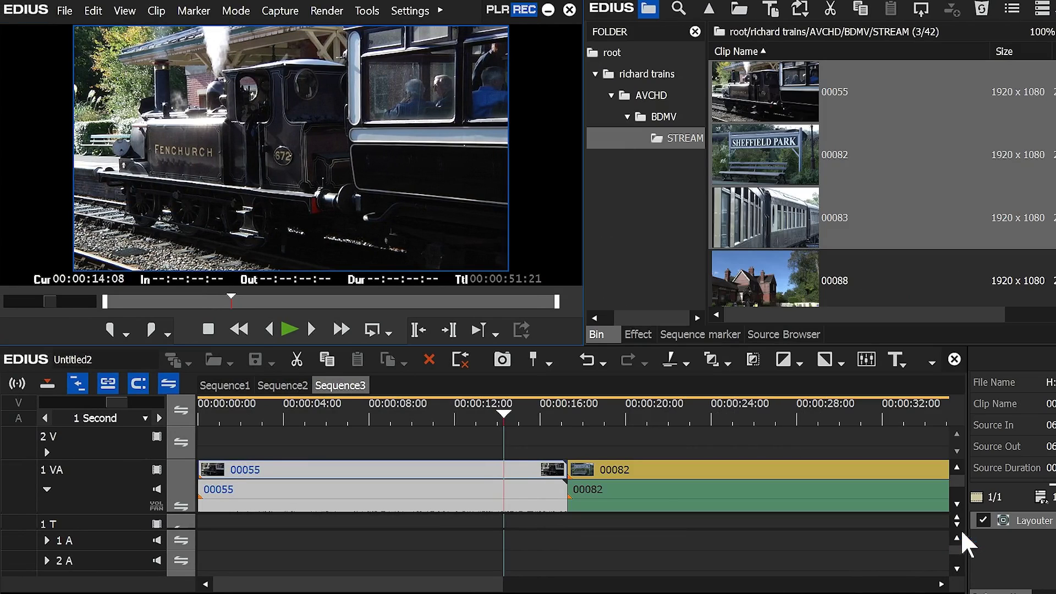
Zoom the timeline to 1 Frame and step through frames near 00:00:15:00.
{"action": "left_click", "coordinate": [517, 419]}
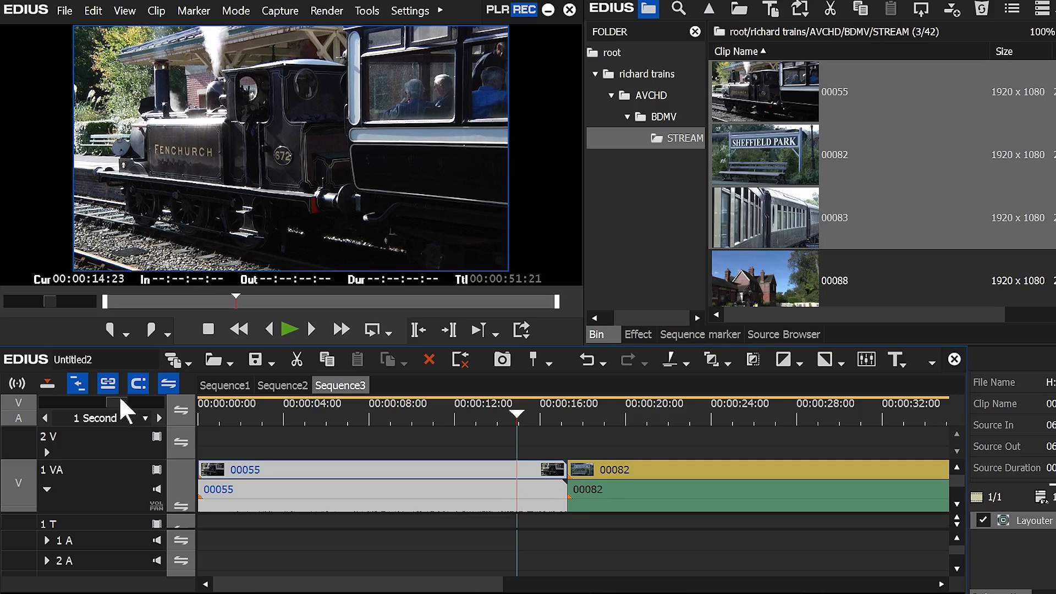
{"action": "left_click_drag", "start_coordinate": [121, 399], "coordinate": [22, 408]}
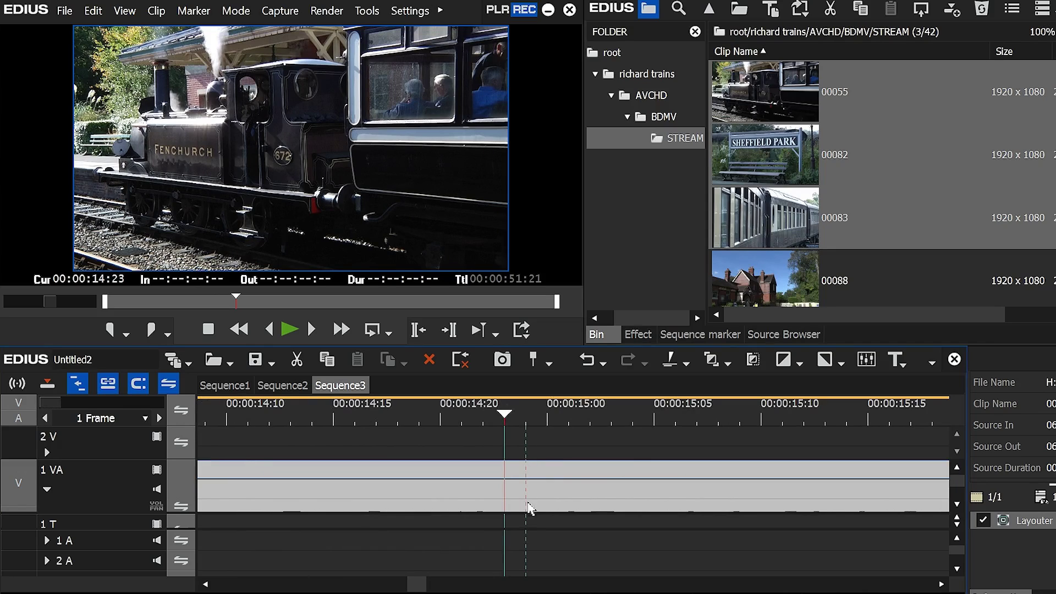
{"action": "left_click_drag", "start_coordinate": [500, 414], "coordinate": [654, 458]}
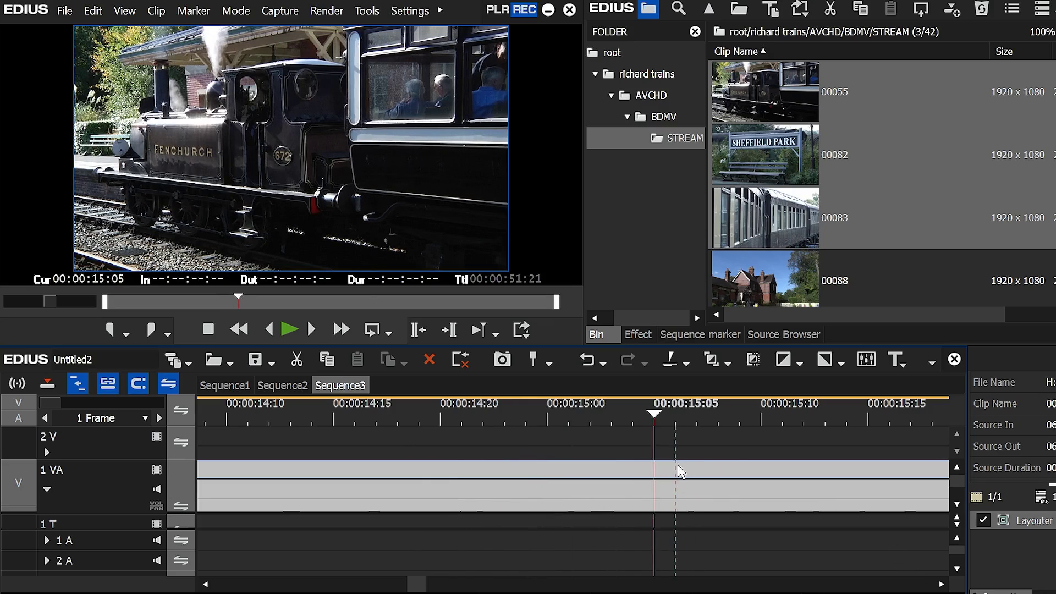
Scrub across the clips and jump to the sequence end at 00:00:51:21.
{"action": "left_click_drag", "start_coordinate": [416, 586], "coordinate": [444, 586]}
{"action": "left_click_drag", "start_coordinate": [607, 421], "coordinate": [670, 422]}
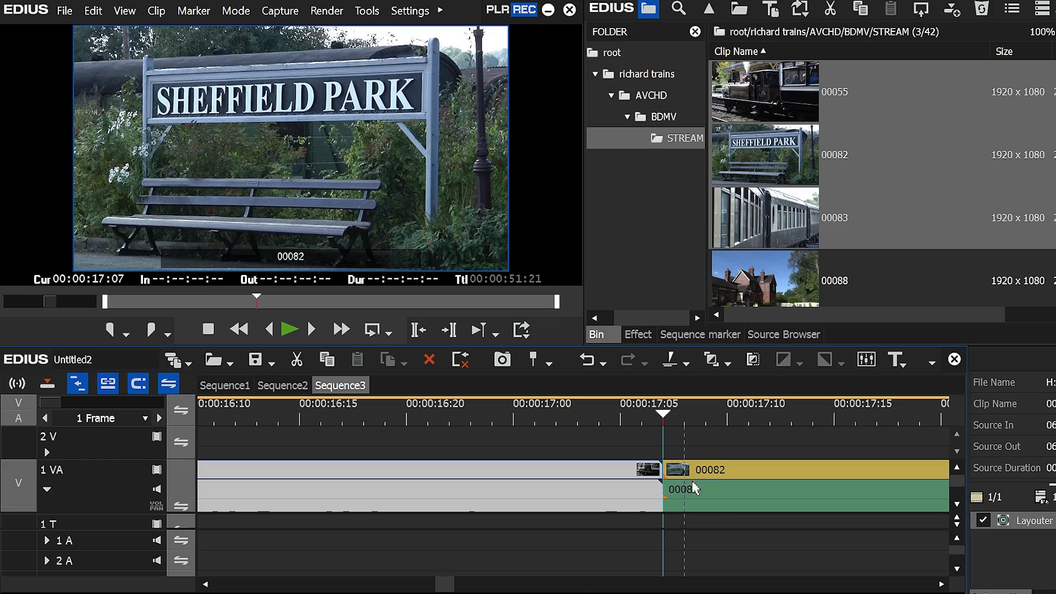
{"action": "left_click_drag", "start_coordinate": [455, 584], "coordinate": [850, 584]}
{"action": "key", "text": "End"}
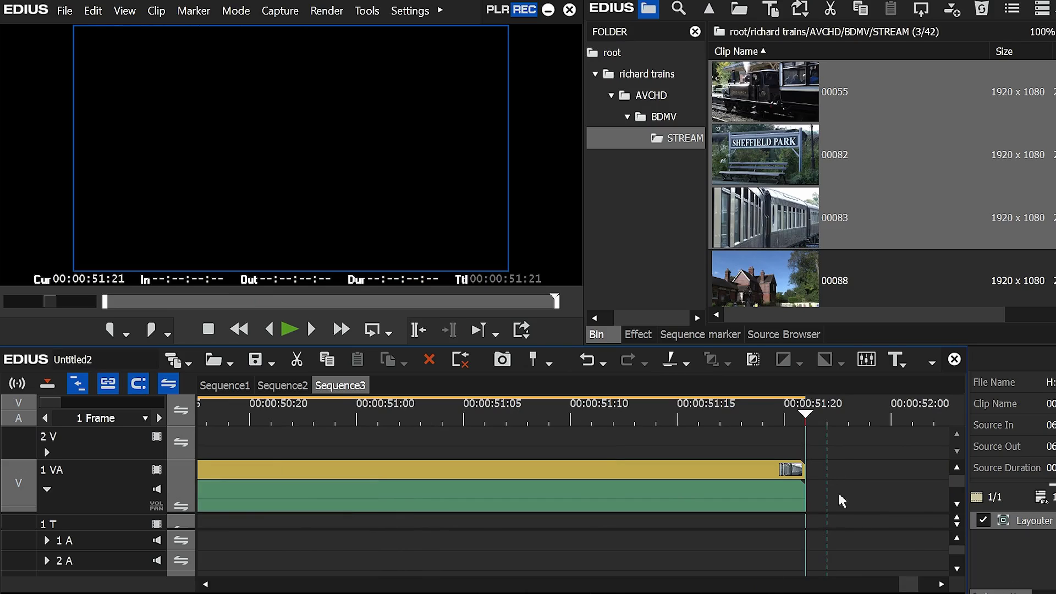
Load clip 00055 into the Player and overwrite it onto the timeline at the playhead.
{"action": "left_click", "coordinate": [823, 540]}
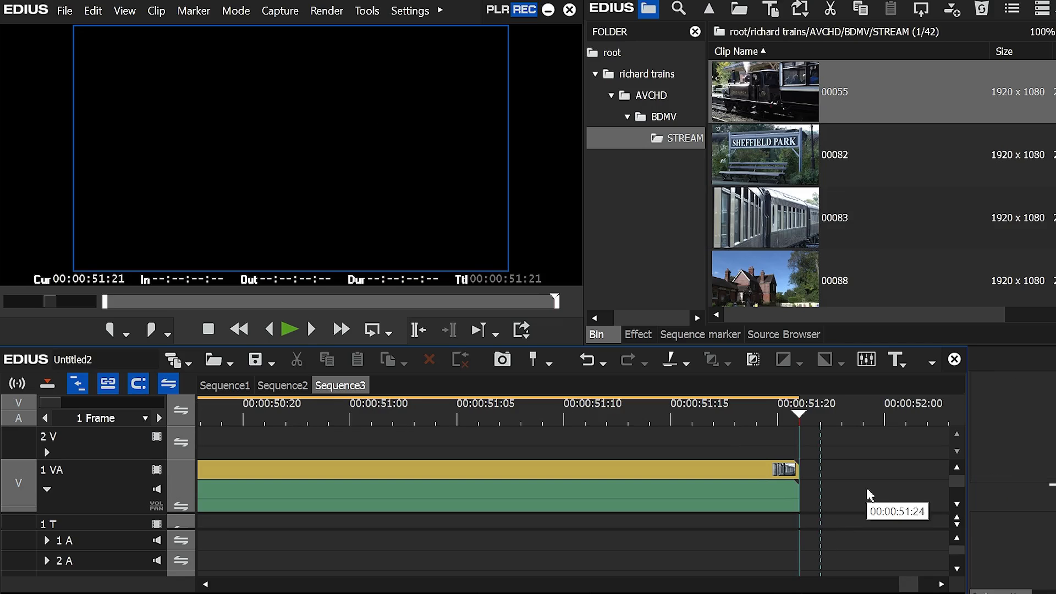
{"action": "double_click", "coordinate": [769, 90]}
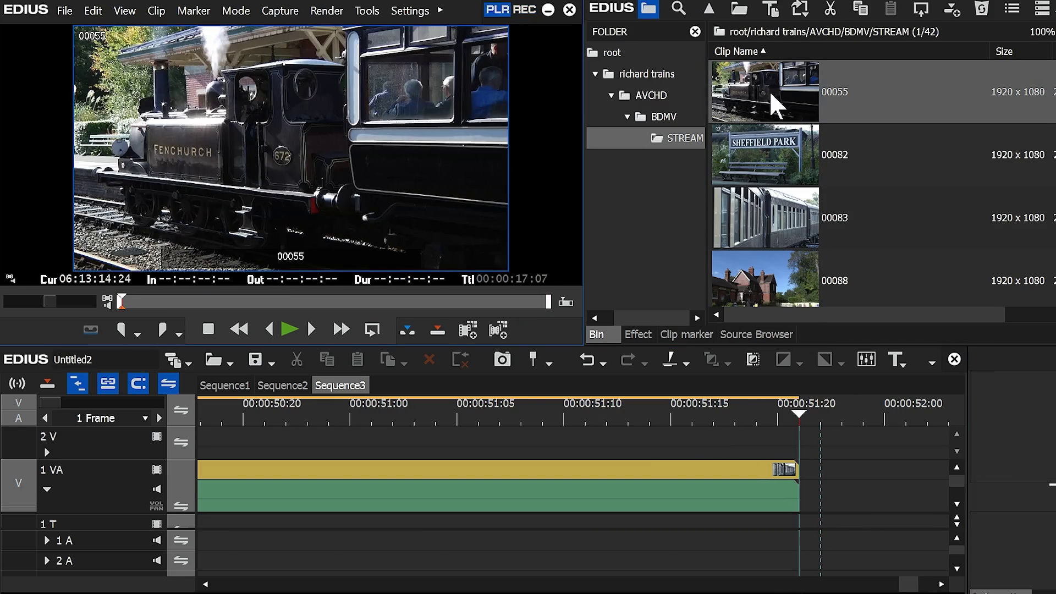
{"action": "left_click", "coordinate": [437, 330]}
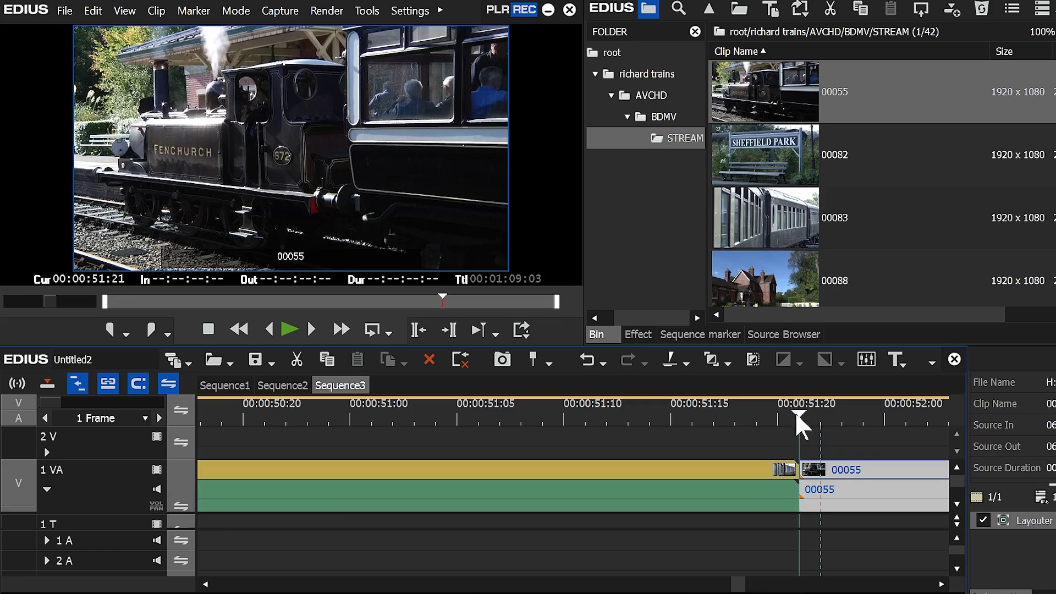
Scrub to 00:00:51:20, set an Out point at 00:00:51:22, then clear it.
{"action": "left_click_drag", "start_coordinate": [800, 414], "coordinate": [800, 478]}
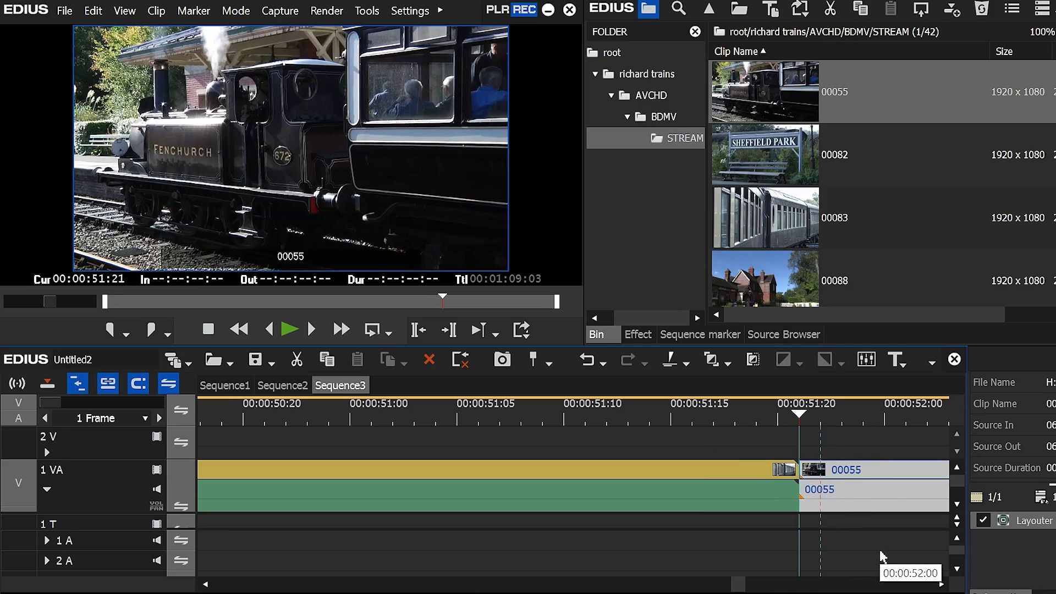
{"action": "key", "text": "o"}
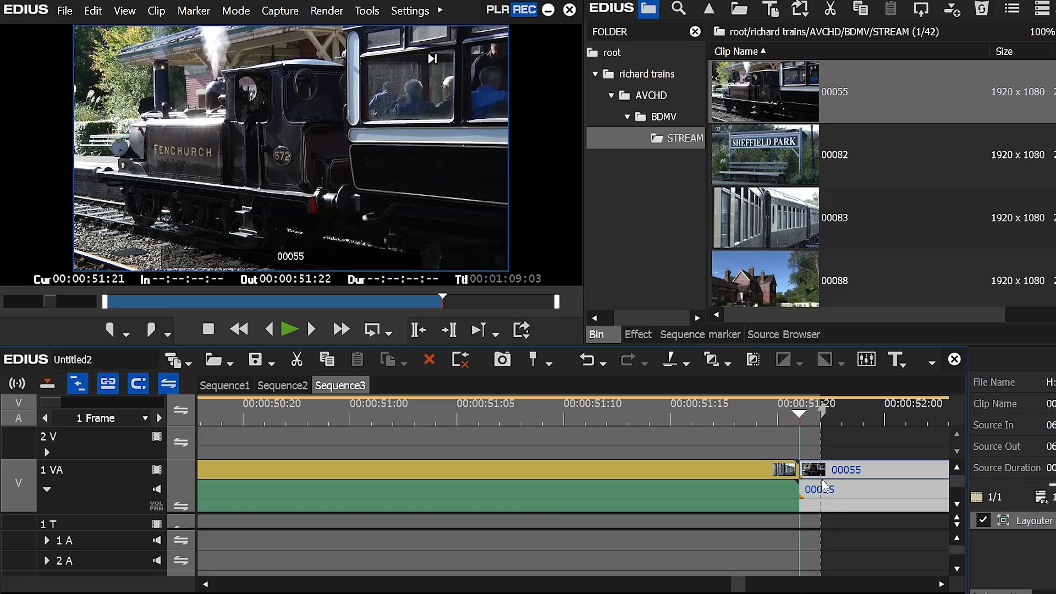
{"action": "key", "text": "alt+o"}
Check the User Settings dialog and close it without changes.
{"action": "left_click", "coordinate": [410, 11]}
{"action": "left_click", "coordinate": [417, 53]}
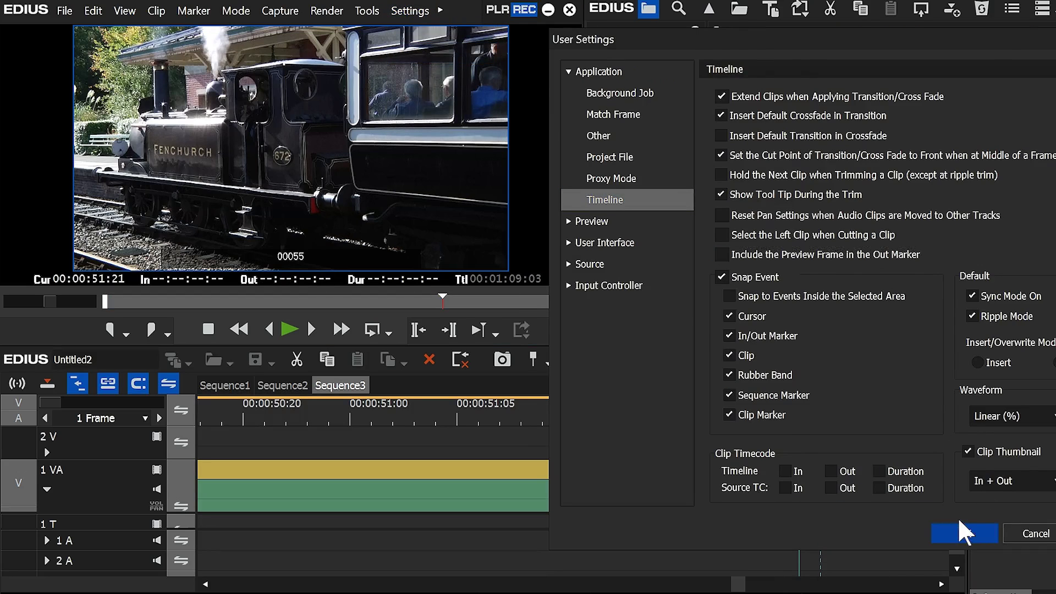
{"action": "left_click", "coordinate": [960, 527]}
Set an Out point at 00:00:51:21, then set and clear an In point at 00:00:51:18.
{"action": "key", "text": "o"}
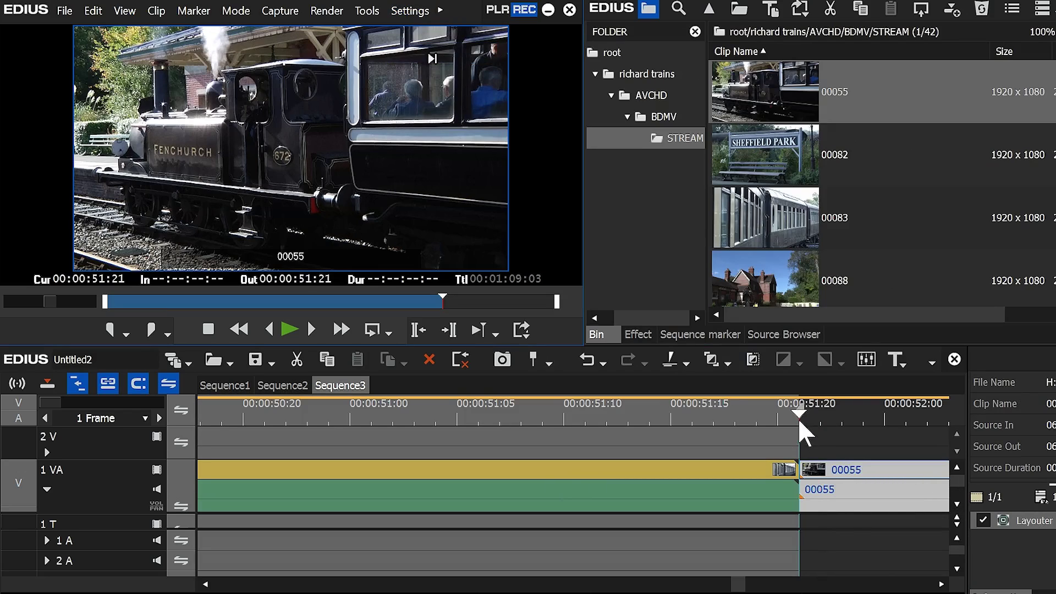
{"action": "left_click_drag", "start_coordinate": [798, 418], "coordinate": [735, 421]}
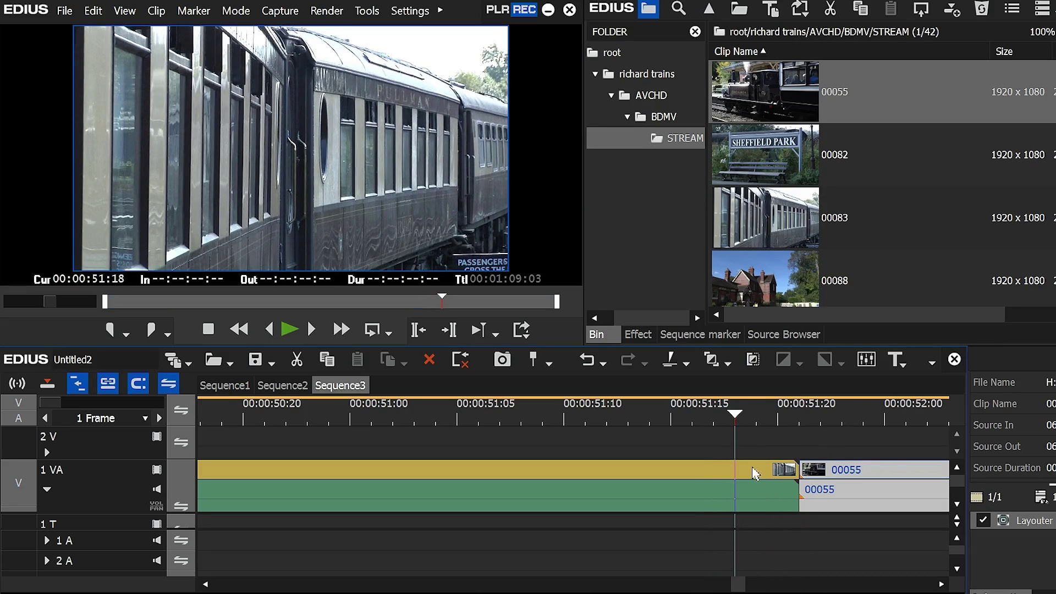
{"action": "key", "text": "i"}
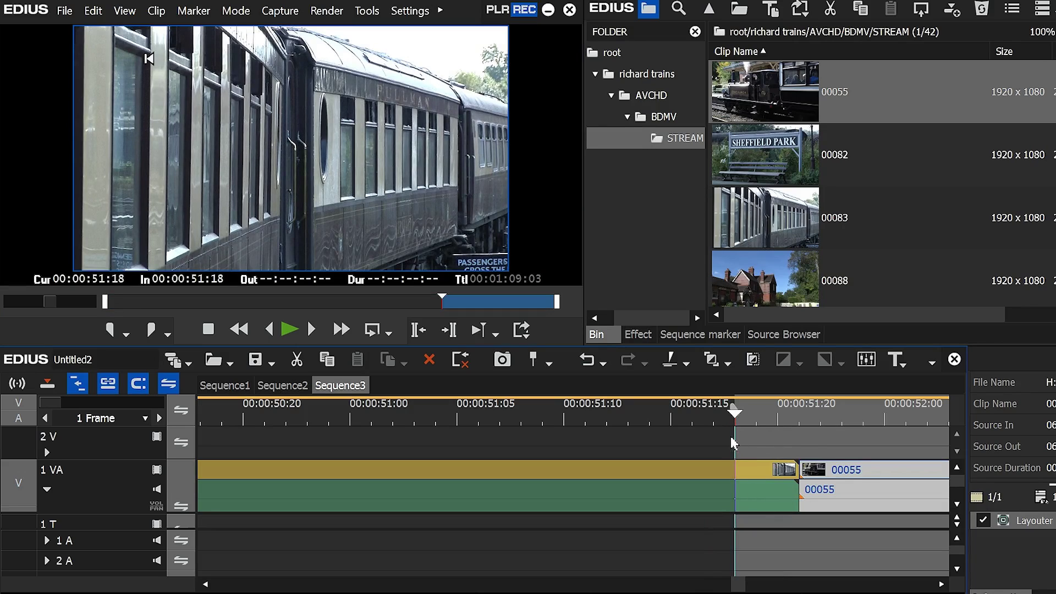
{"action": "key", "text": "alt+i"}
{"action": "left_click", "coordinate": [409, 10]}
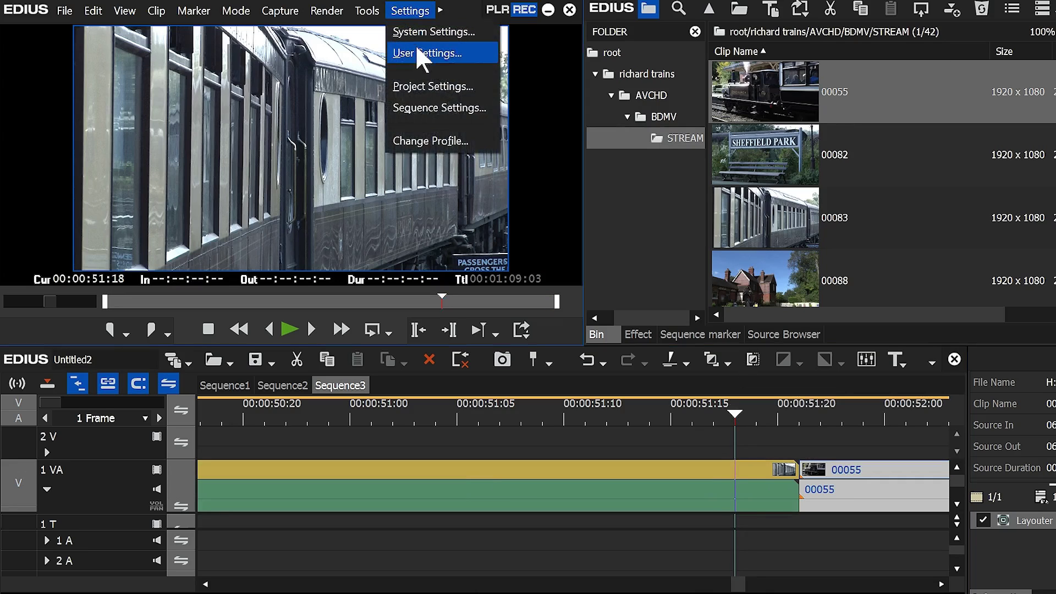
Tick 'Include the Preview Frame in the Out Marker' in User Settings and confirm.
{"action": "left_click", "coordinate": [418, 53]}
{"action": "left_click", "coordinate": [725, 258]}
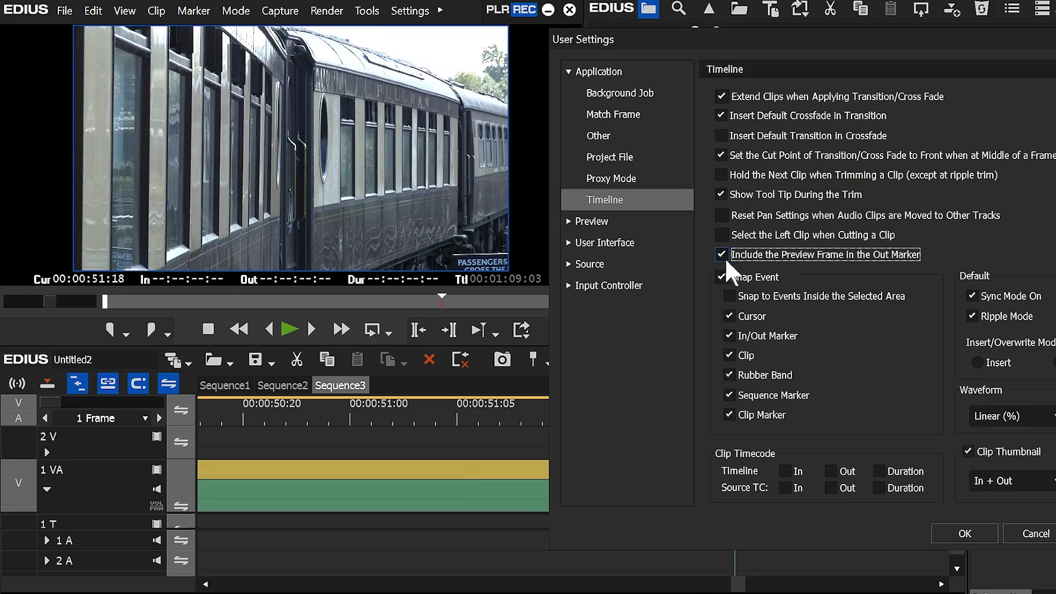
{"action": "key", "text": "Return"}
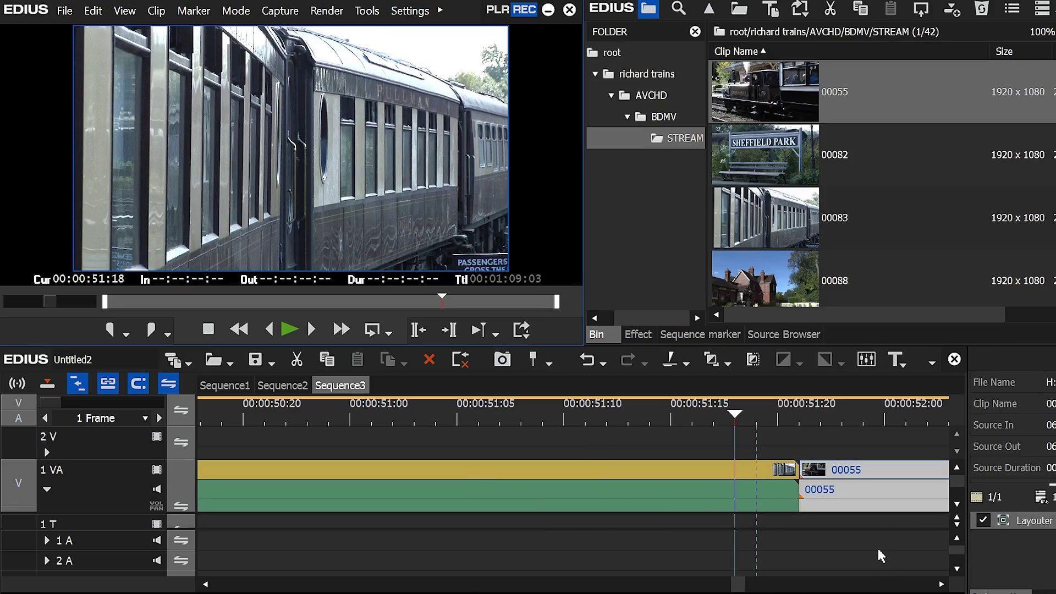
Set and clear an In point at 00:00:51:18, then mark an Out point at 00:00:51:19.
{"action": "key", "text": "i"}
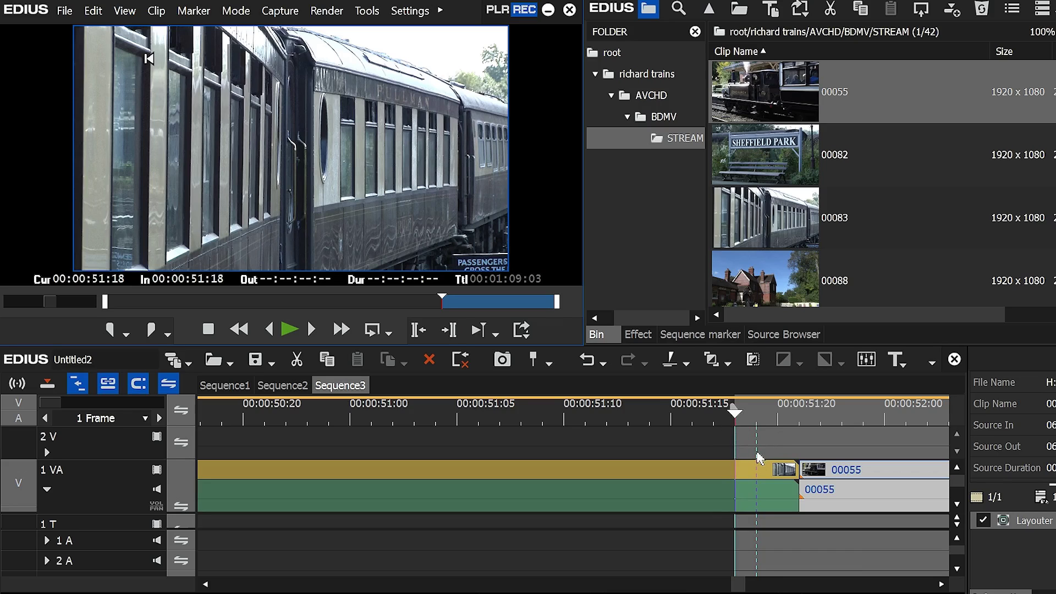
{"action": "key", "text": "alt+i"}
{"action": "key", "text": "o"}
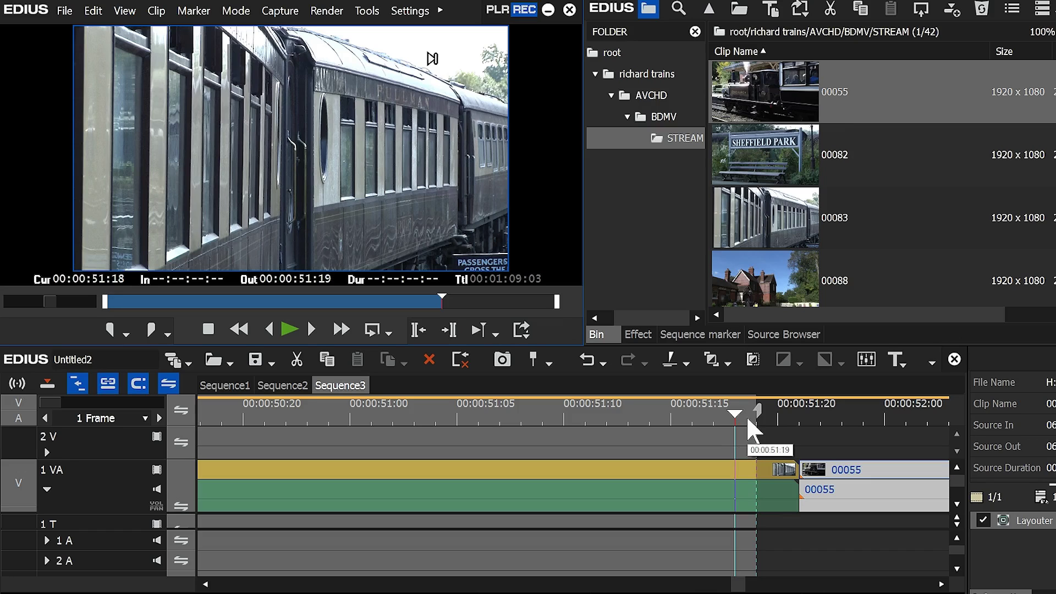
Undo the 00055 clip placement and set an Out point at 00:00:51:22.
{"action": "key", "text": "ctrl+z"}
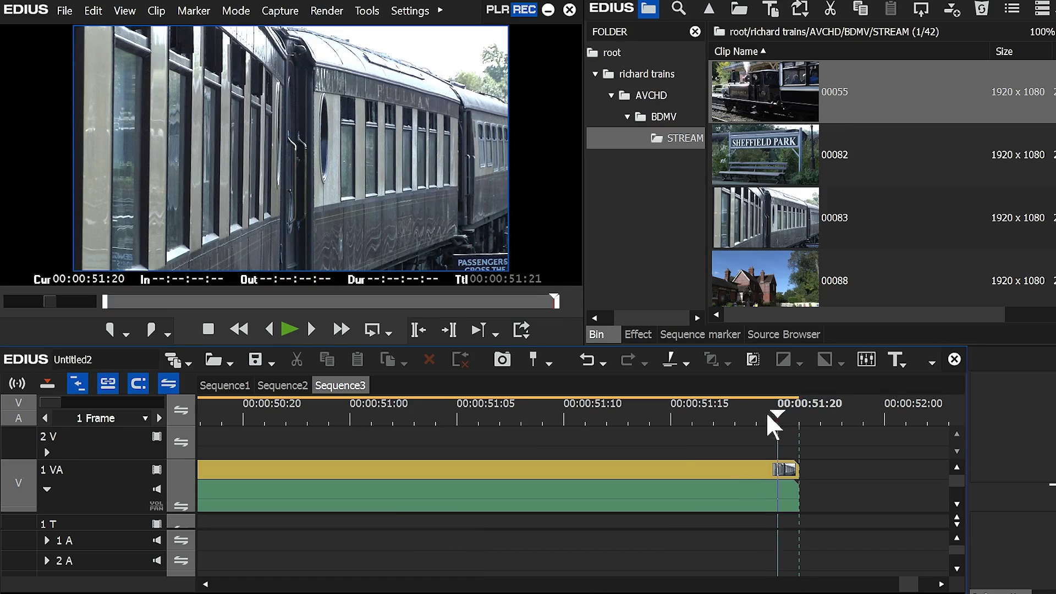
{"action": "key", "text": "Right"}
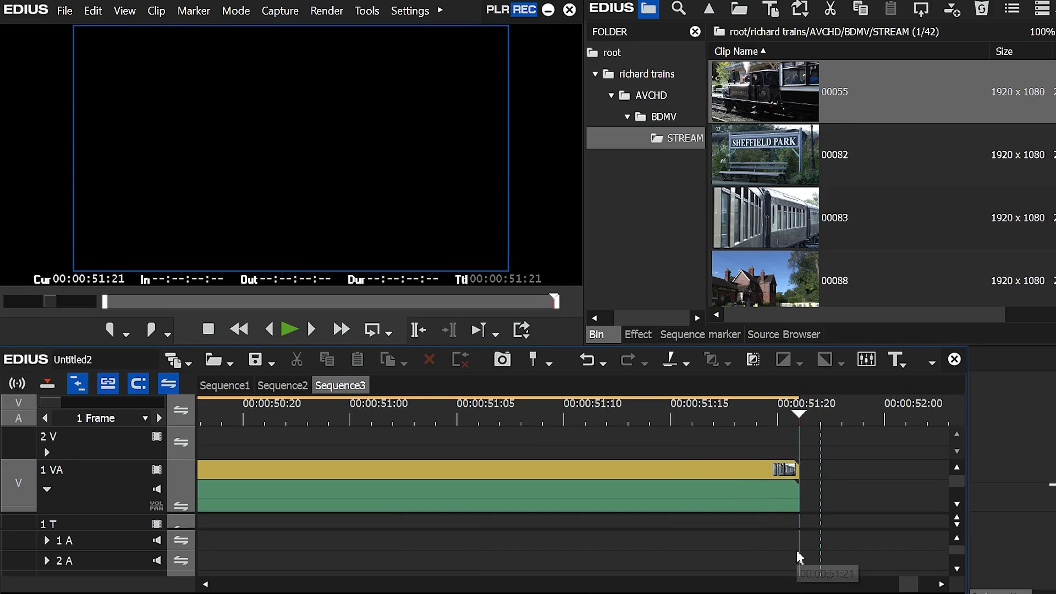
{"action": "key", "text": "o"}
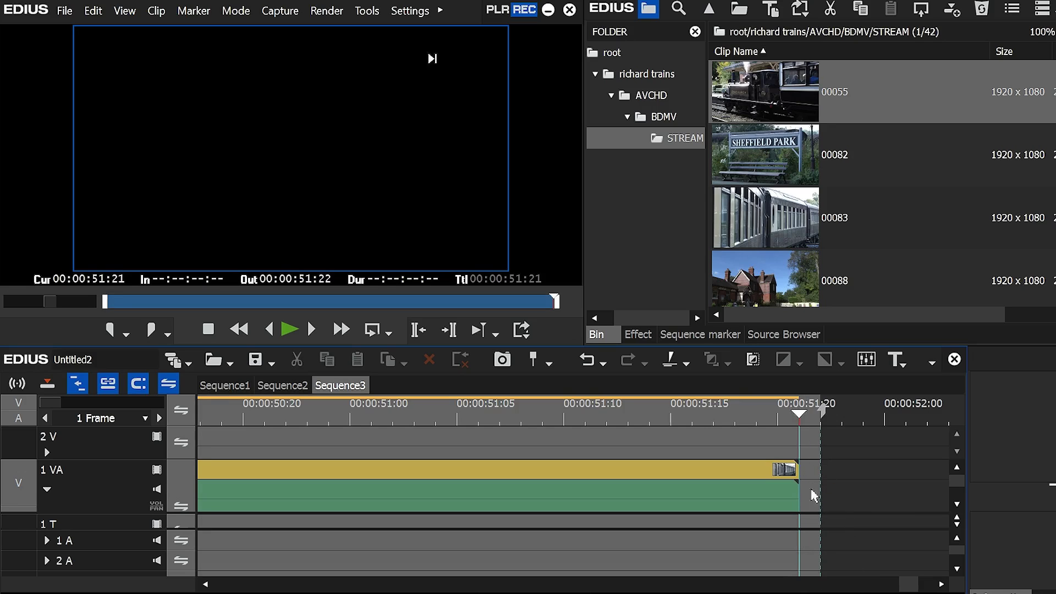
Move the Out point back to 00:00:51:21 and bring up the timeline User Settings.
{"action": "left_click_drag", "start_coordinate": [792, 415], "coordinate": [775, 415]}
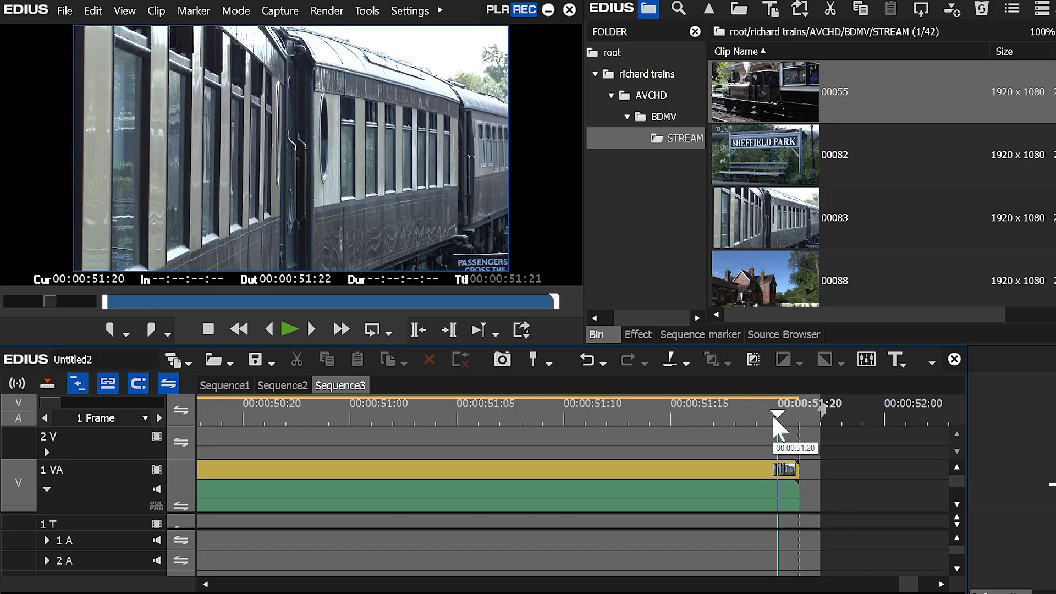
{"action": "key", "text": "o"}
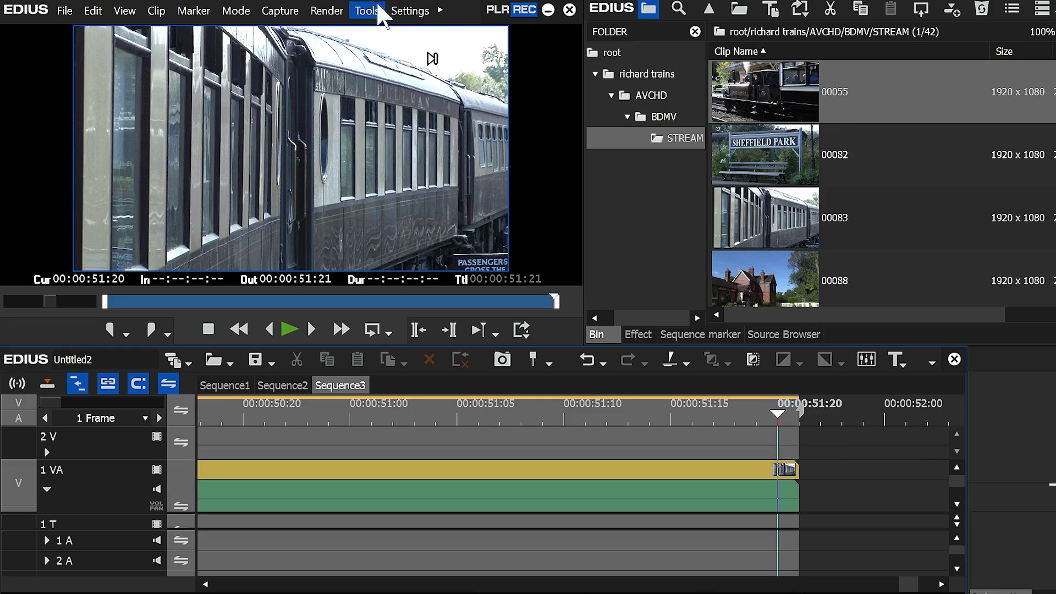
{"action": "left_click", "coordinate": [409, 11]}
{"action": "left_click", "coordinate": [408, 50]}
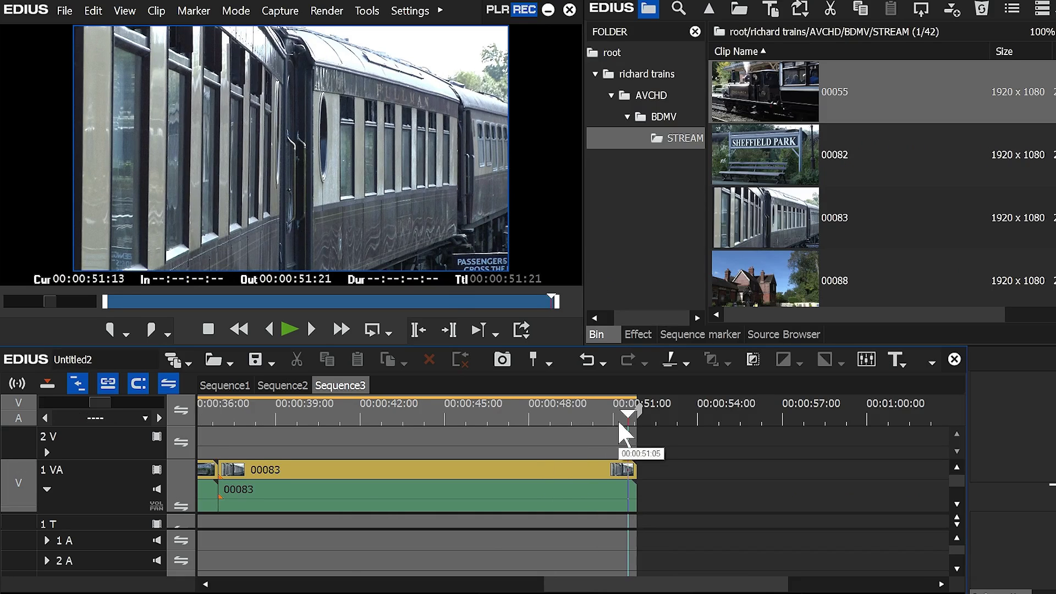
Drag the playhead back to about 00:00:46:15 inside clip 00083.
{"action": "mouse_move", "coordinate": [625, 415]}
{"action": "left_mouse_down"}
{"action": "mouse_move", "coordinate": [338, 420]}
{"action": "mouse_move", "coordinate": [486, 422]}
{"action": "left_mouse_up"}
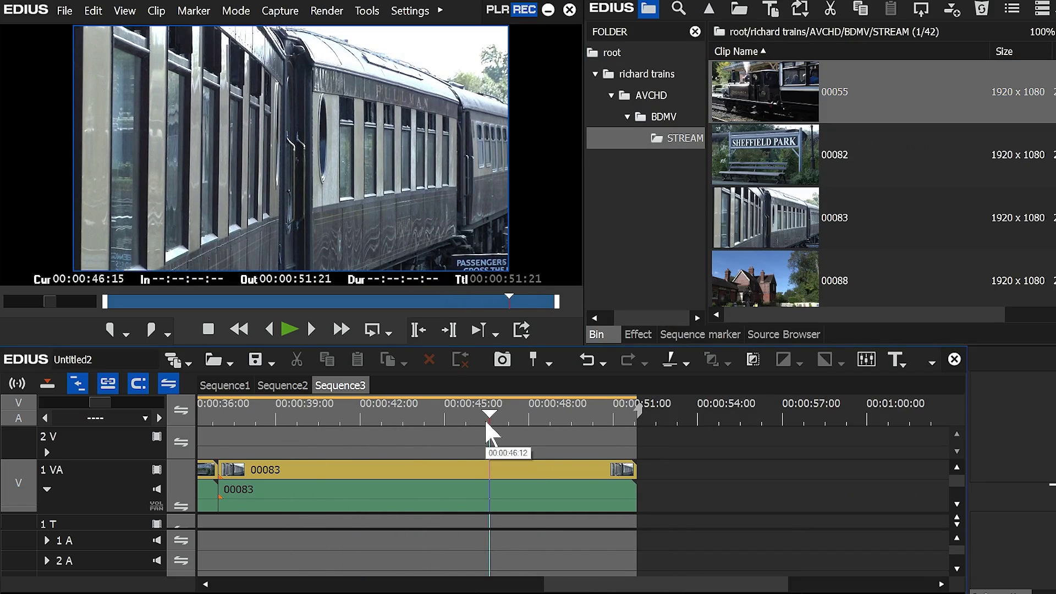